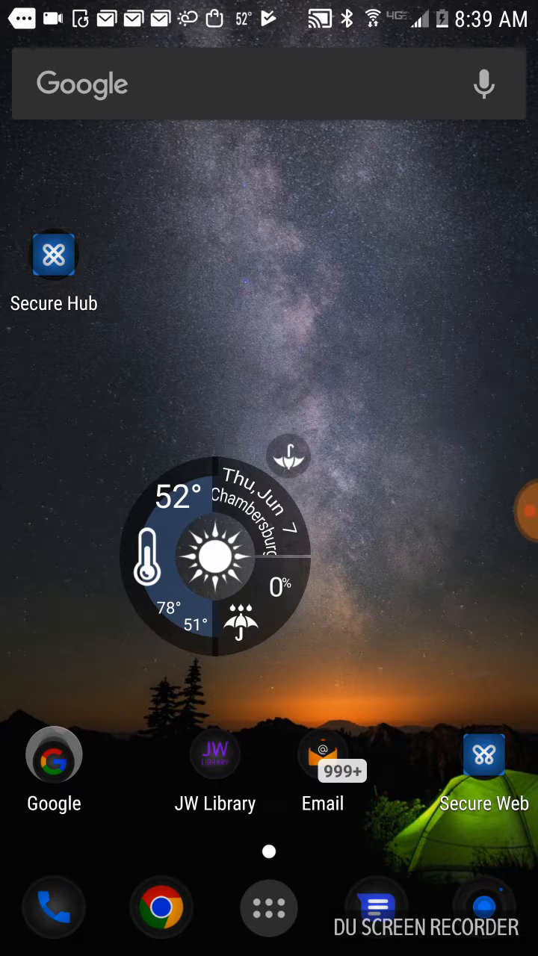
Launch Google Play Store from the Google folder on the home screen
{"action": "left_click", "coordinate": [54, 758]}
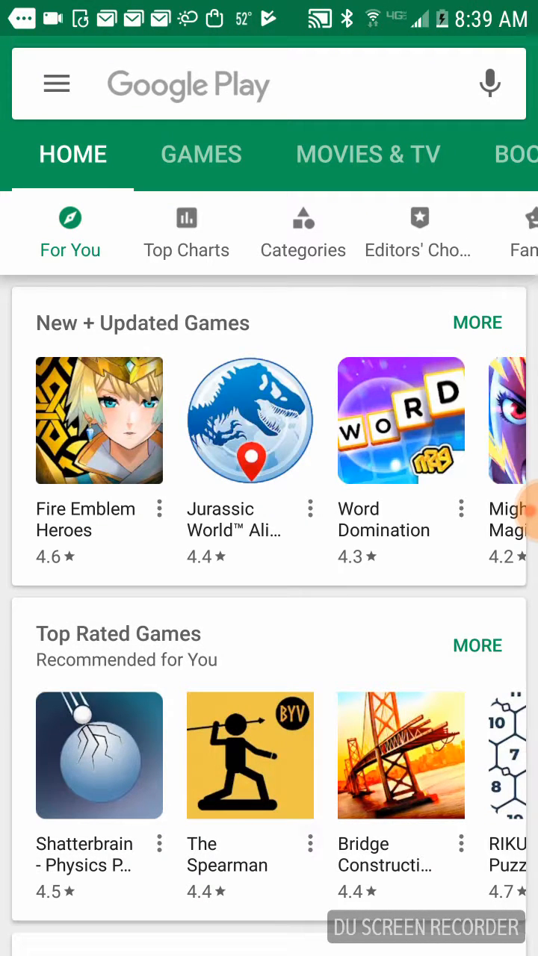
In Play Store Settings, set Auto-update apps to 'Do not auto-update apps' and return home
{"action": "left_click", "coordinate": [57, 84]}
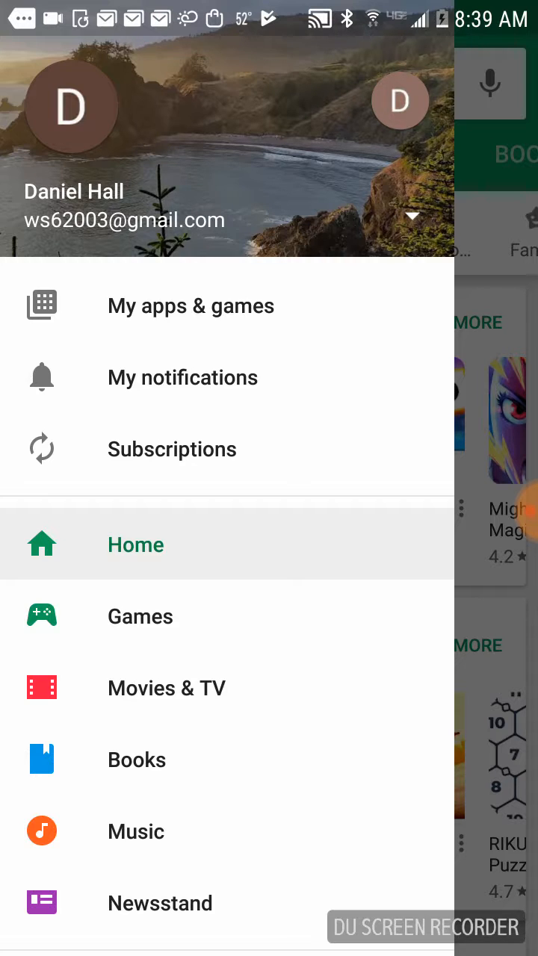
{"action": "scroll", "coordinate": [224, 598], "scroll_direction": "down", "scroll_amount": 10}
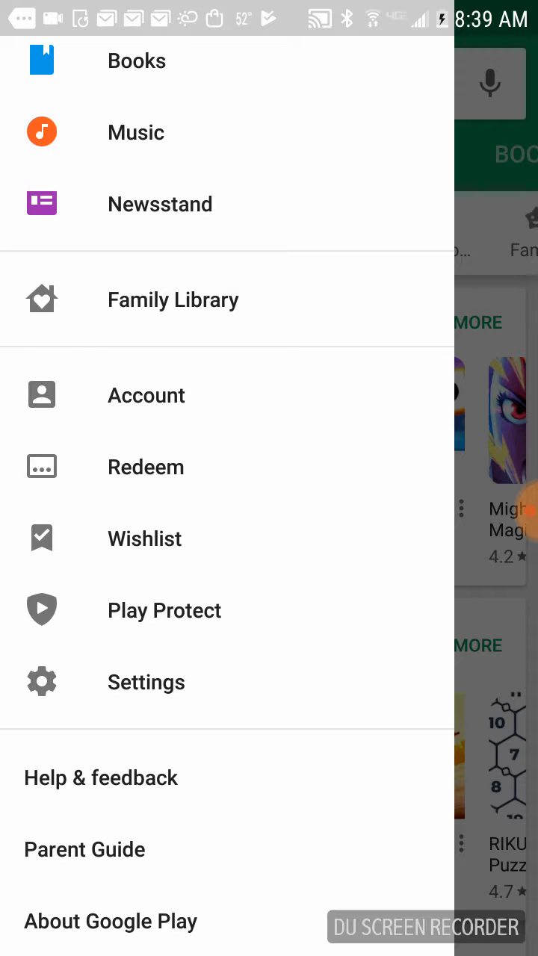
{"action": "left_click", "coordinate": [146, 682]}
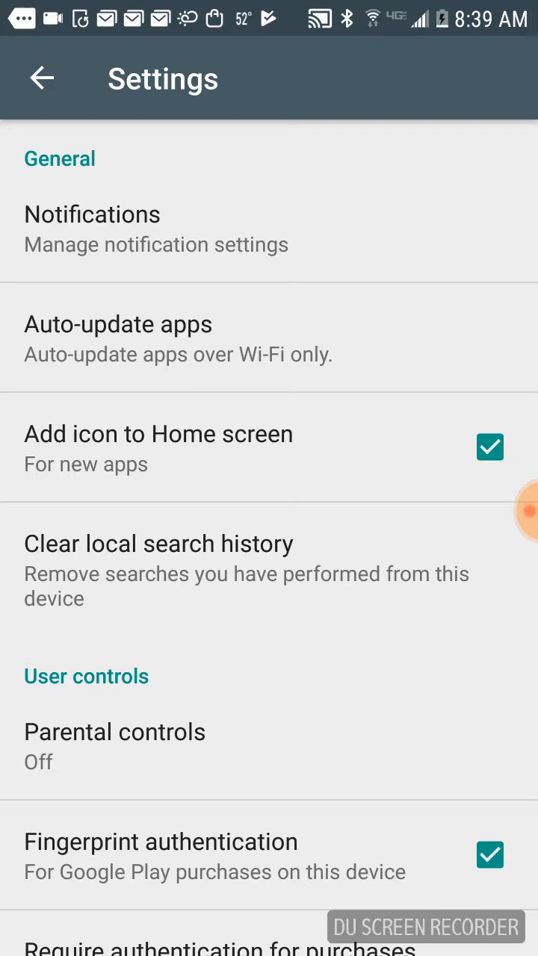
{"action": "left_click", "coordinate": [178, 338]}
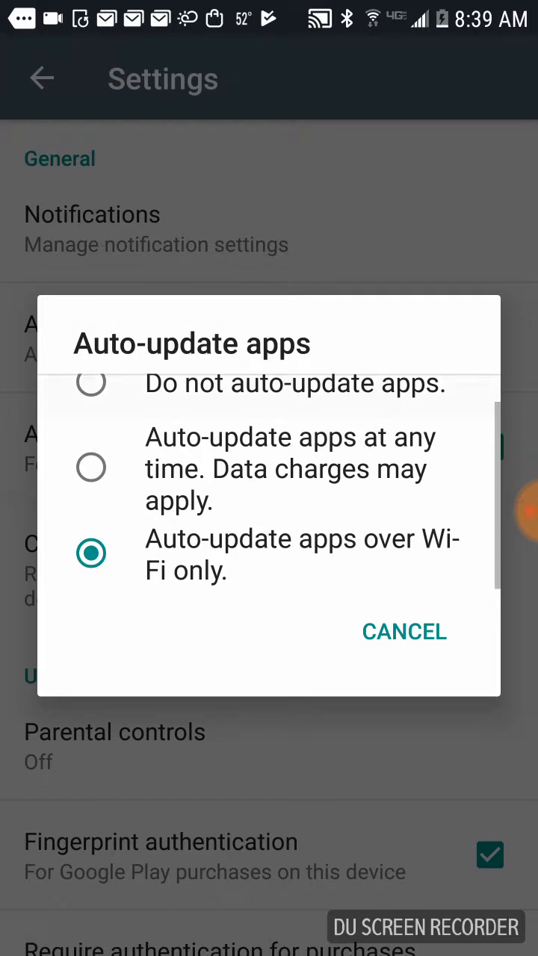
{"action": "left_click", "coordinate": [269, 382]}
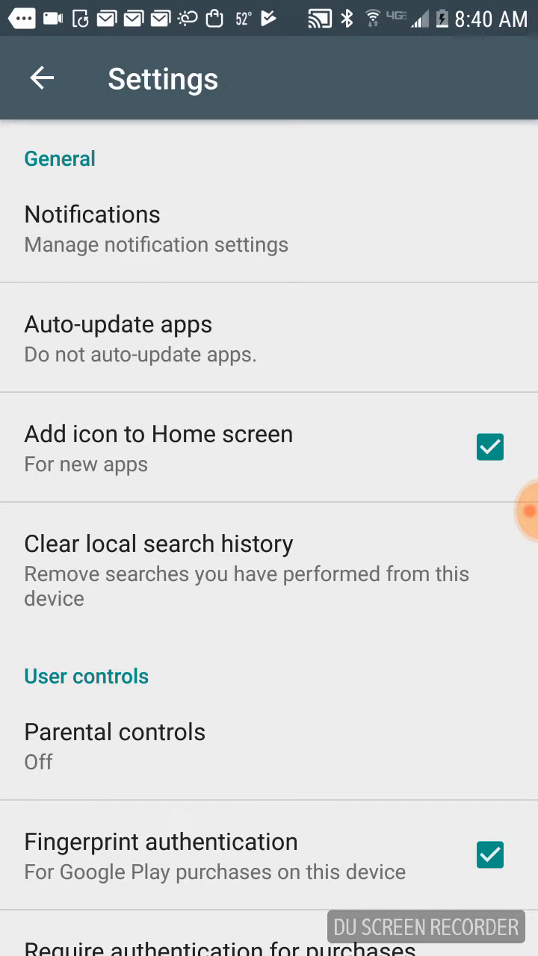
{"action": "left_click", "coordinate": [42, 78]}
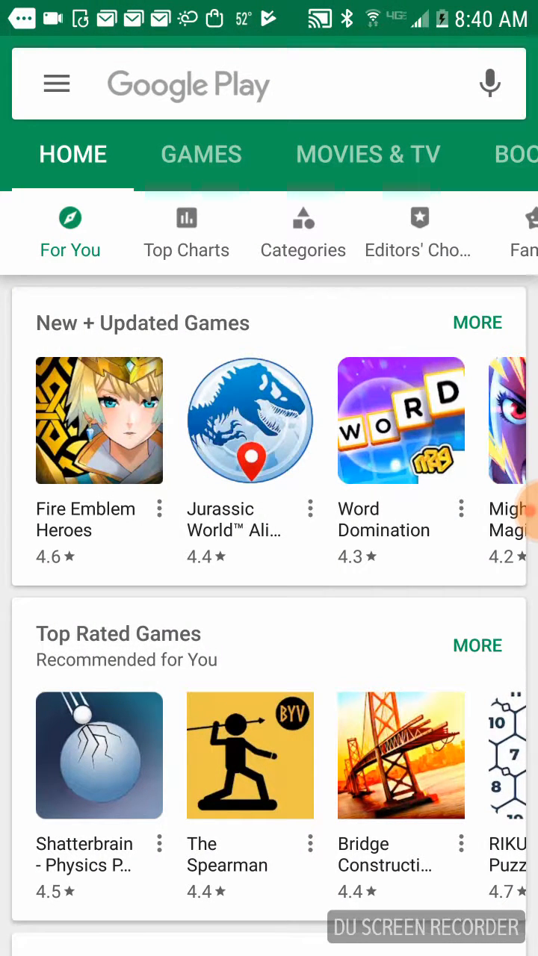
Show the INSTALLED tab of My apps & games to locate Google Chrome
{"action": "left_click", "coordinate": [56, 84]}
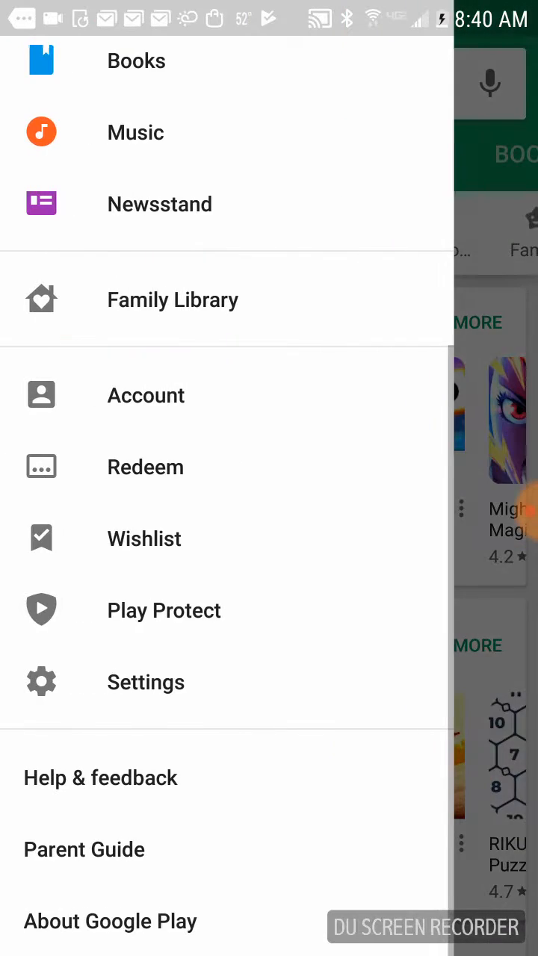
{"action": "scroll", "coordinate": [224, 478], "scroll_direction": "up", "scroll_amount": 10}
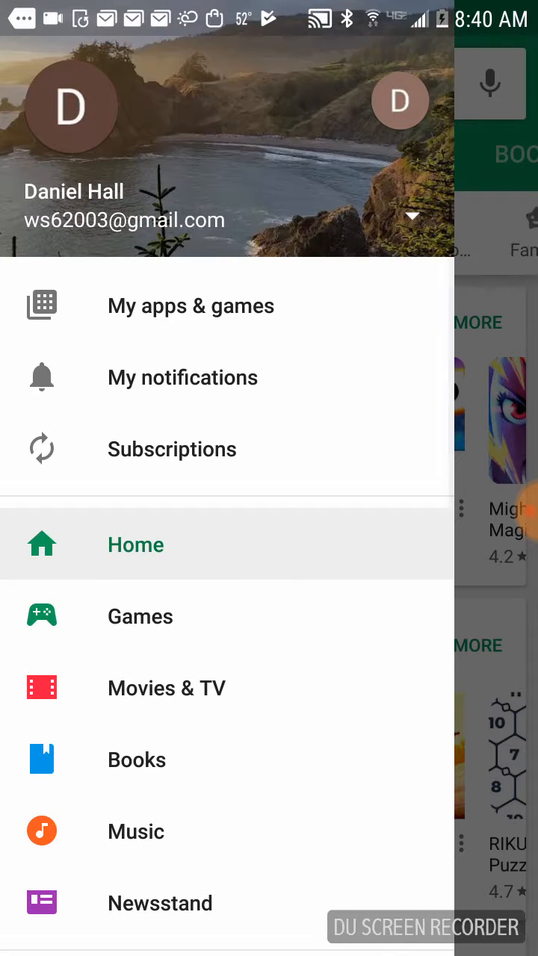
{"action": "left_click", "coordinate": [190, 305]}
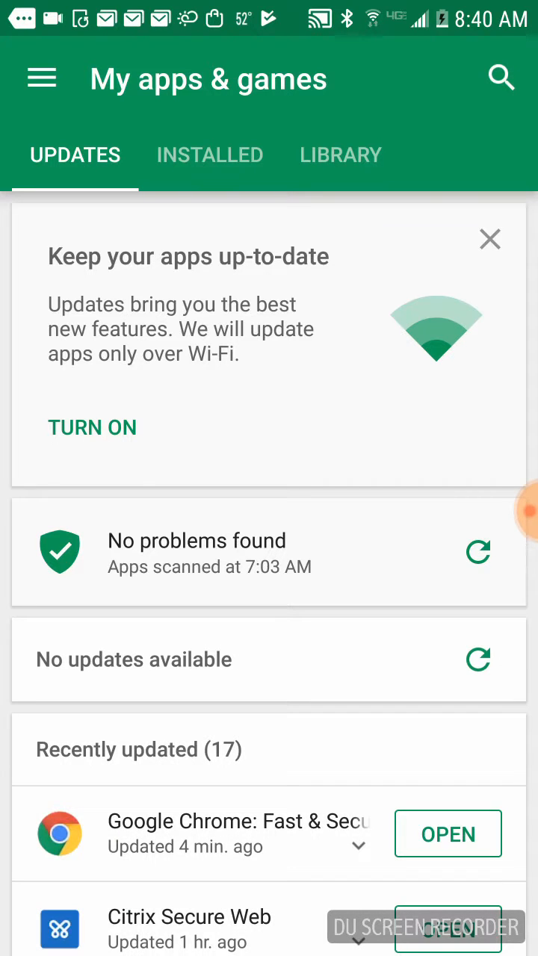
{"action": "left_click", "coordinate": [209, 155]}
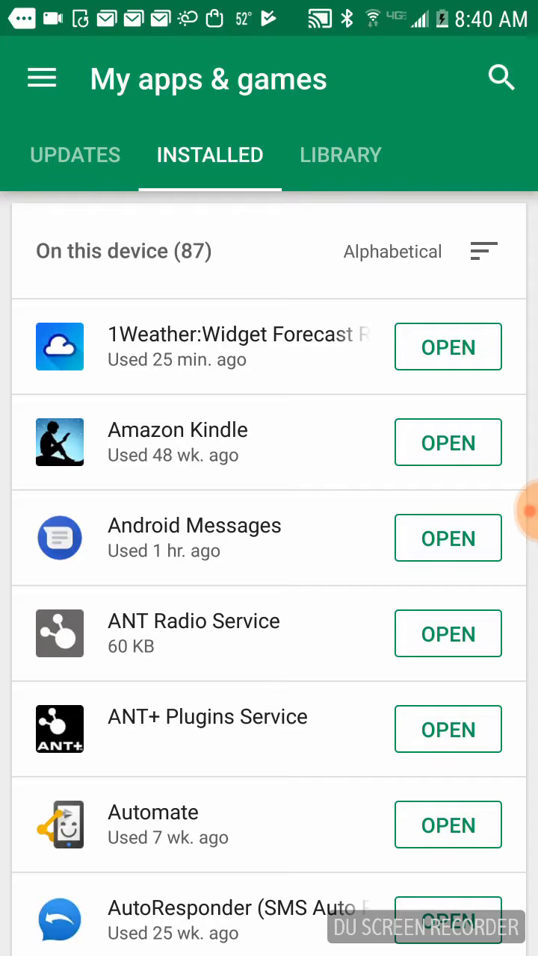
{"action": "scroll", "coordinate": [269, 598], "scroll_direction": "down", "scroll_amount": 5}
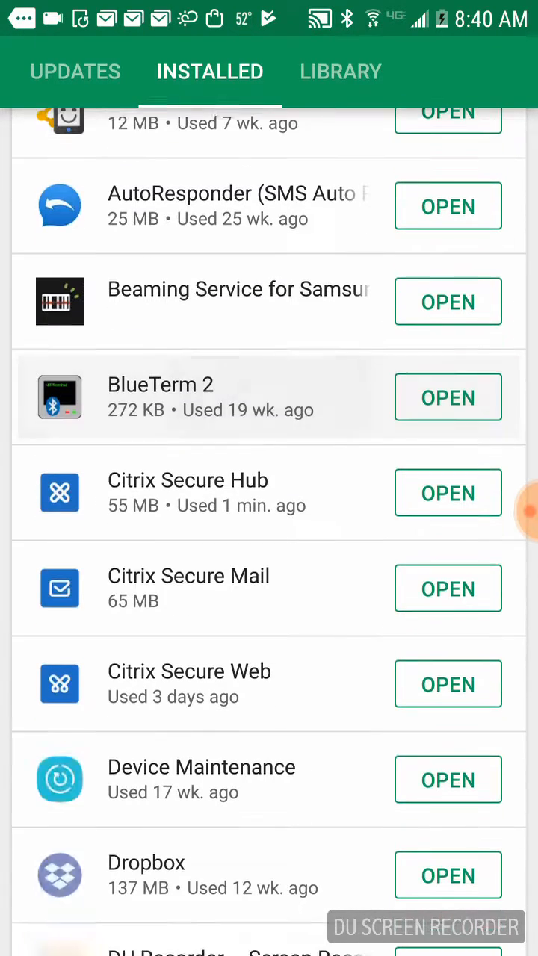
{"action": "scroll", "coordinate": [269, 598], "scroll_direction": "down", "scroll_amount": 5}
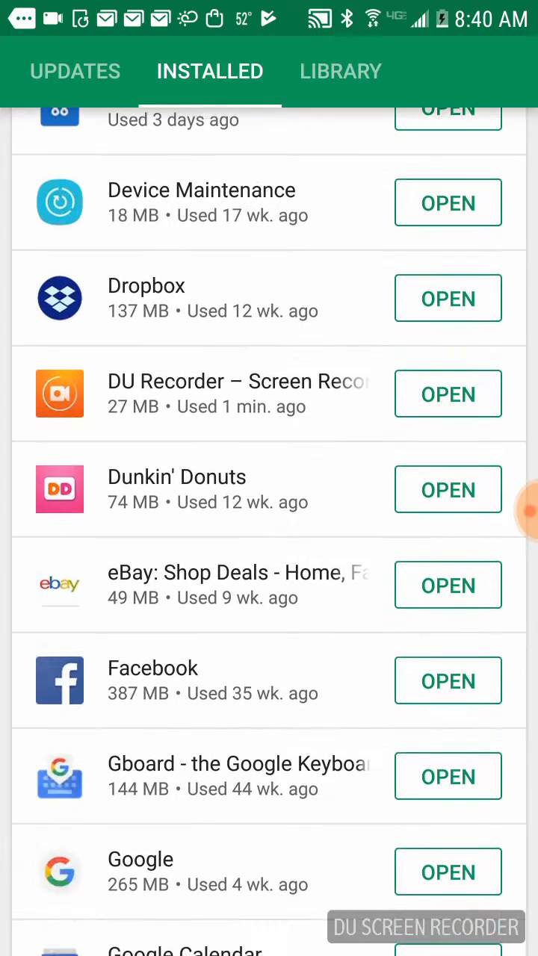
{"action": "scroll", "coordinate": [269, 597], "scroll_direction": "down", "scroll_amount": 5}
{"action": "scroll", "coordinate": [269, 598], "scroll_direction": "down", "scroll_amount": 3}
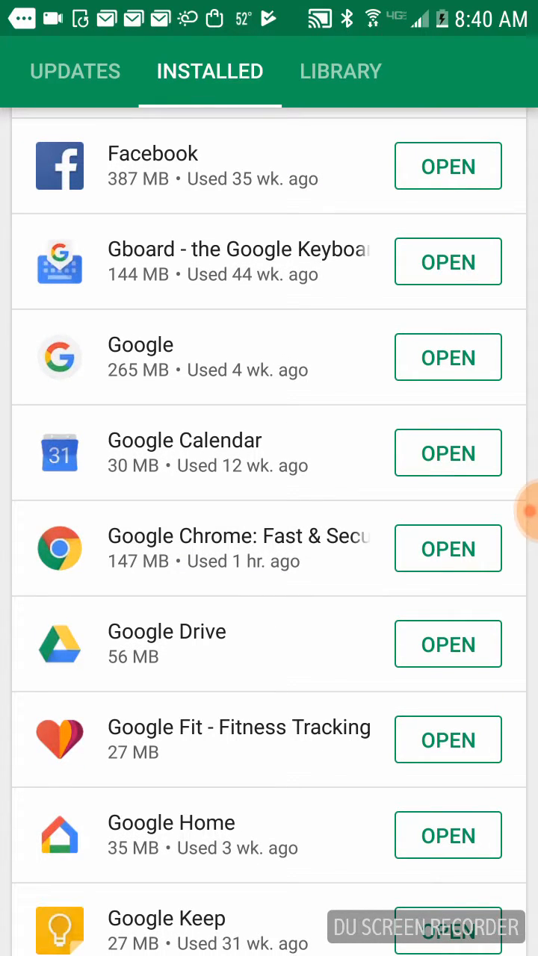
Uninstall all Google Chrome updates from its store page, confirming with OK so UPDATE is offered
{"action": "left_click", "coordinate": [224, 548]}
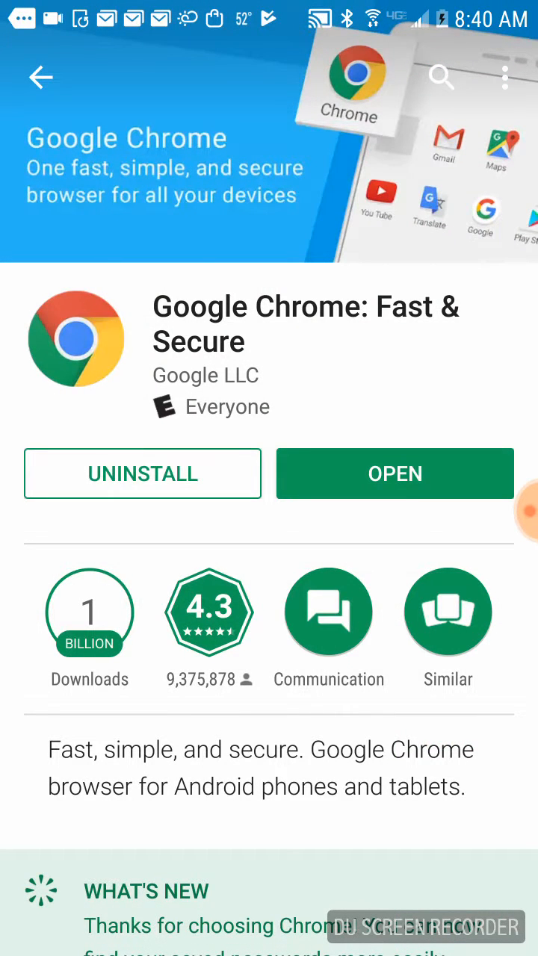
{"action": "left_click", "coordinate": [142, 473]}
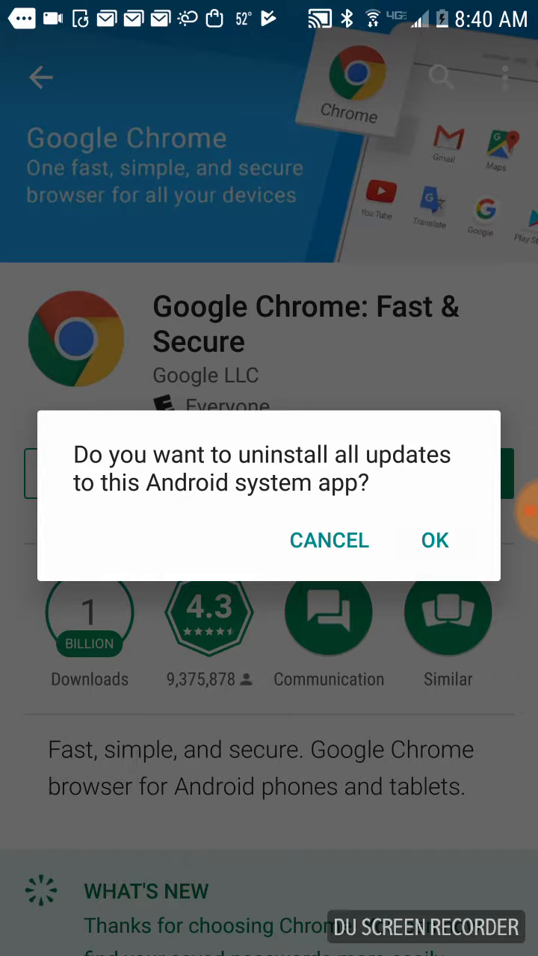
{"action": "left_click", "coordinate": [435, 540]}
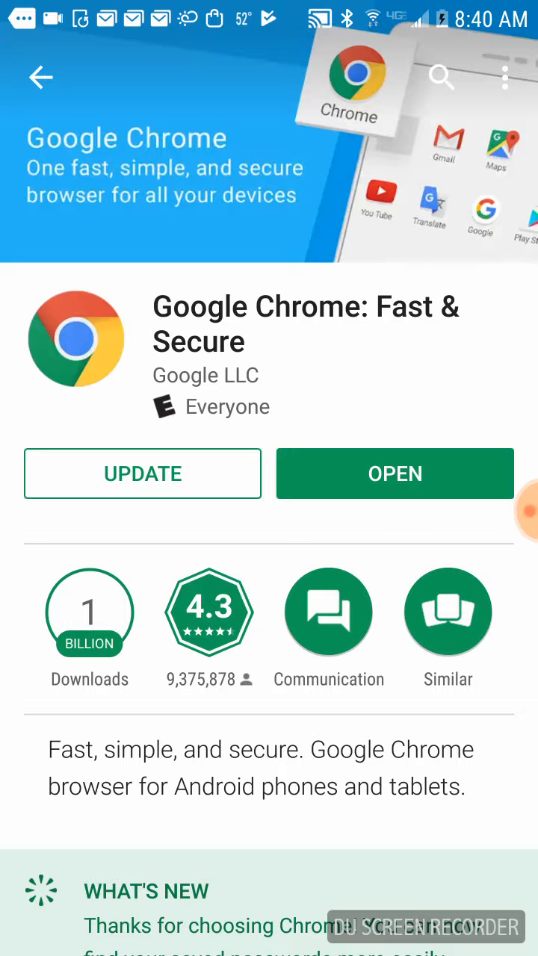
{"action": "scroll", "coordinate": [268, 597], "scroll_direction": "down", "scroll_amount": 4}
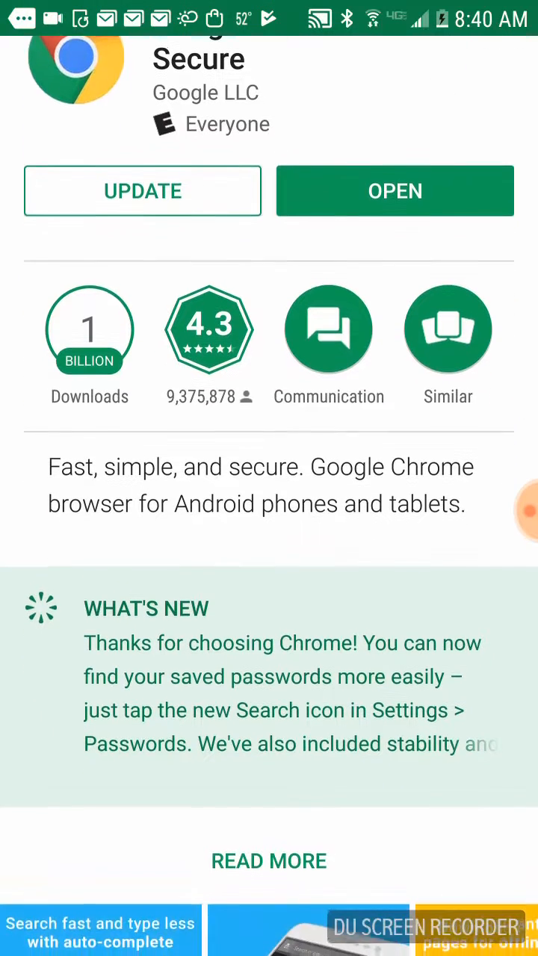
{"action": "scroll", "coordinate": [268, 478], "scroll_direction": "up", "scroll_amount": 3}
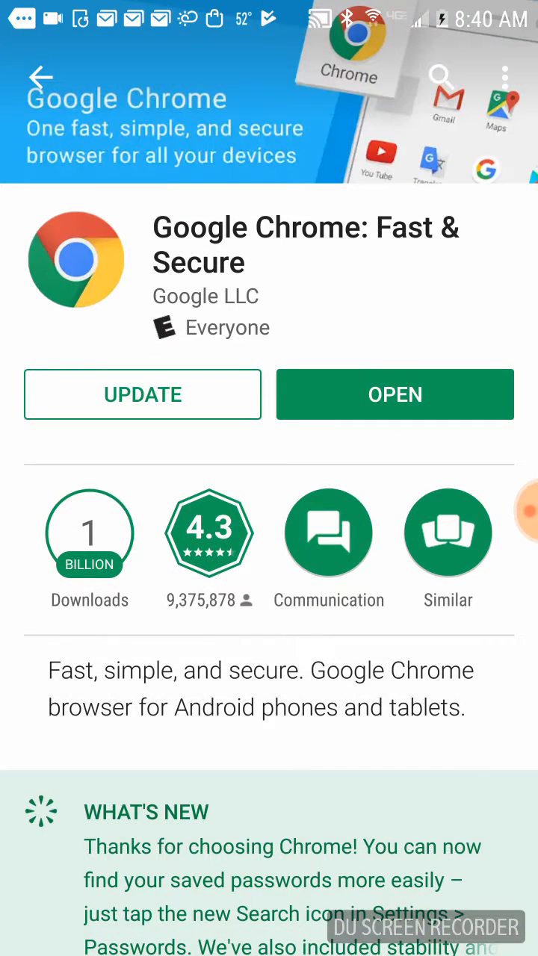